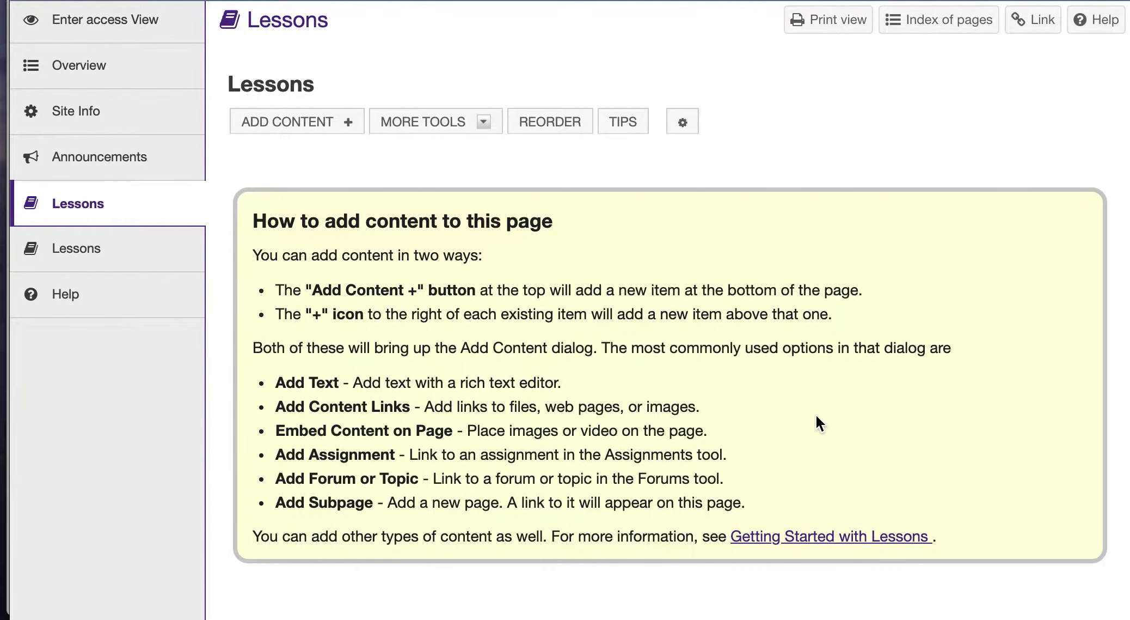
Look over another Lessons page's content, then return to the empty Lessons page
scroll(63, 400, "up", 3)
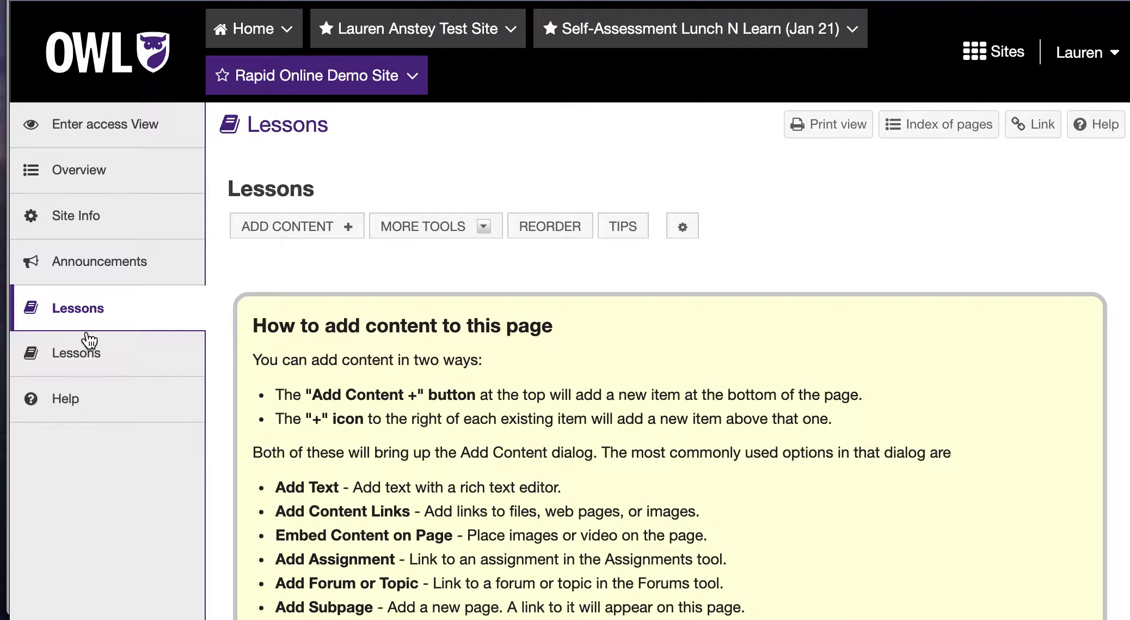
left_click(89, 358)
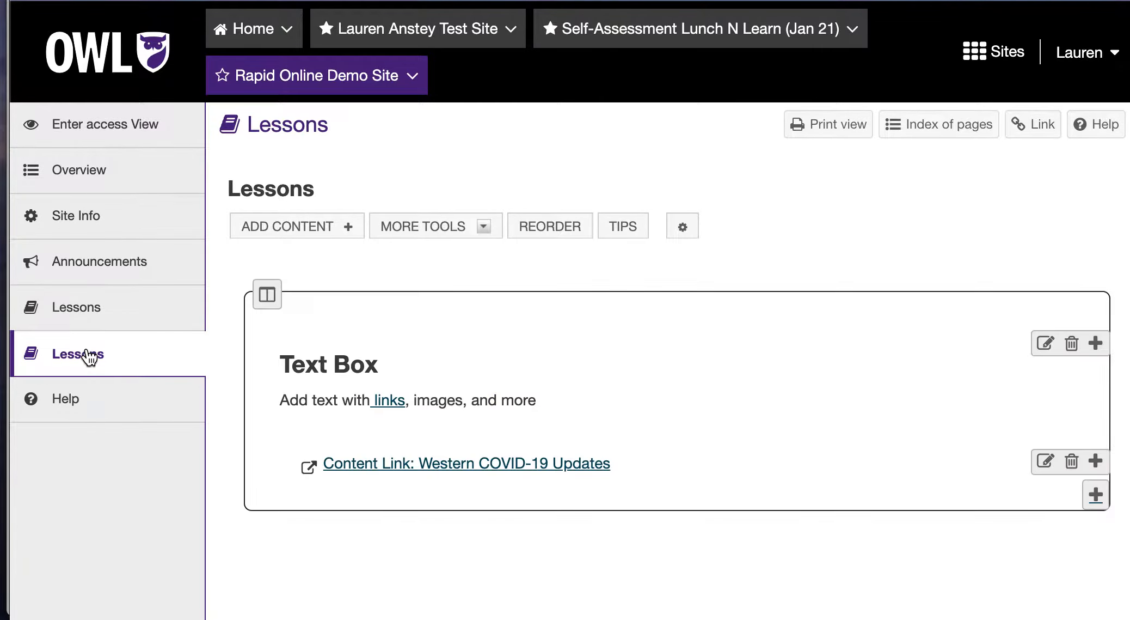
left_click(92, 308)
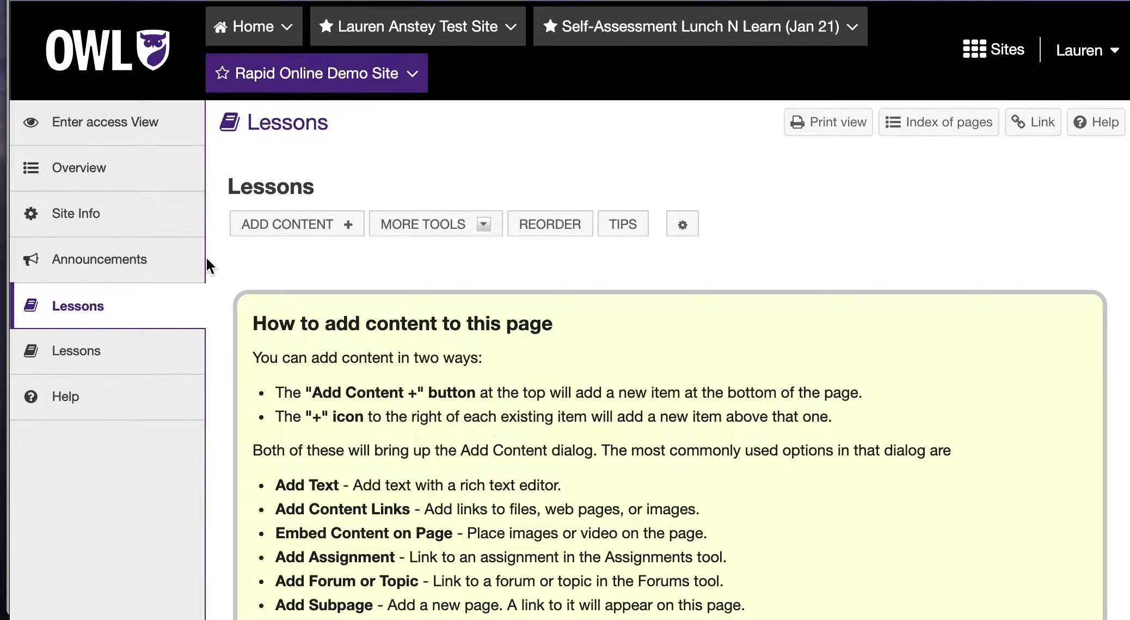
scroll(206, 258, "down", 3)
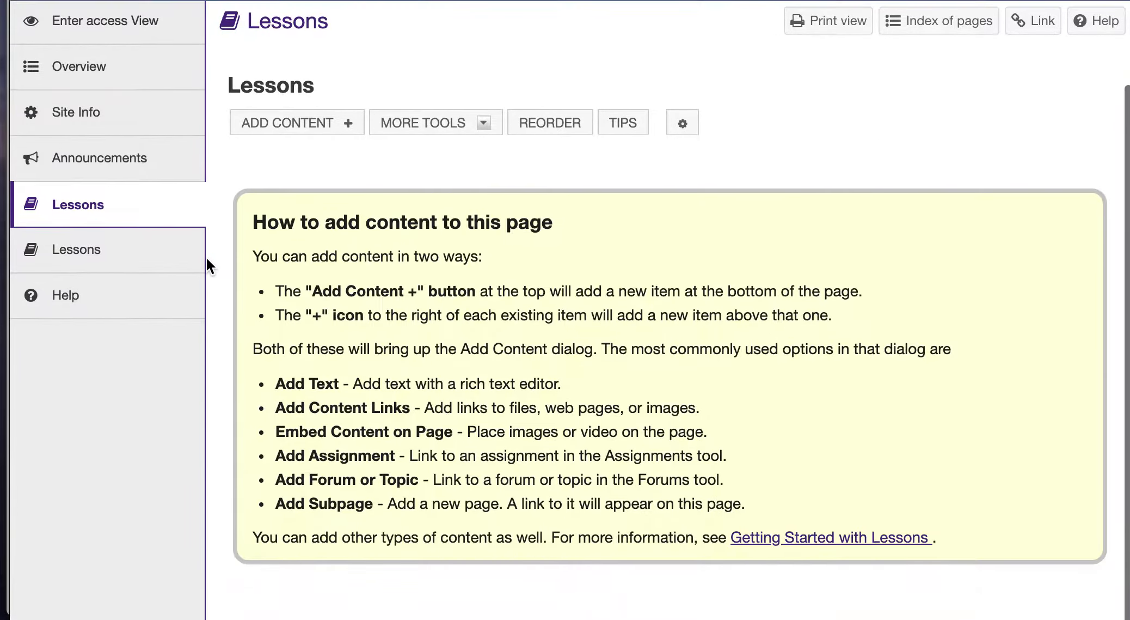
Save a blank text item to the page, leaving the paragraph format unchanged
left_click(328, 123)
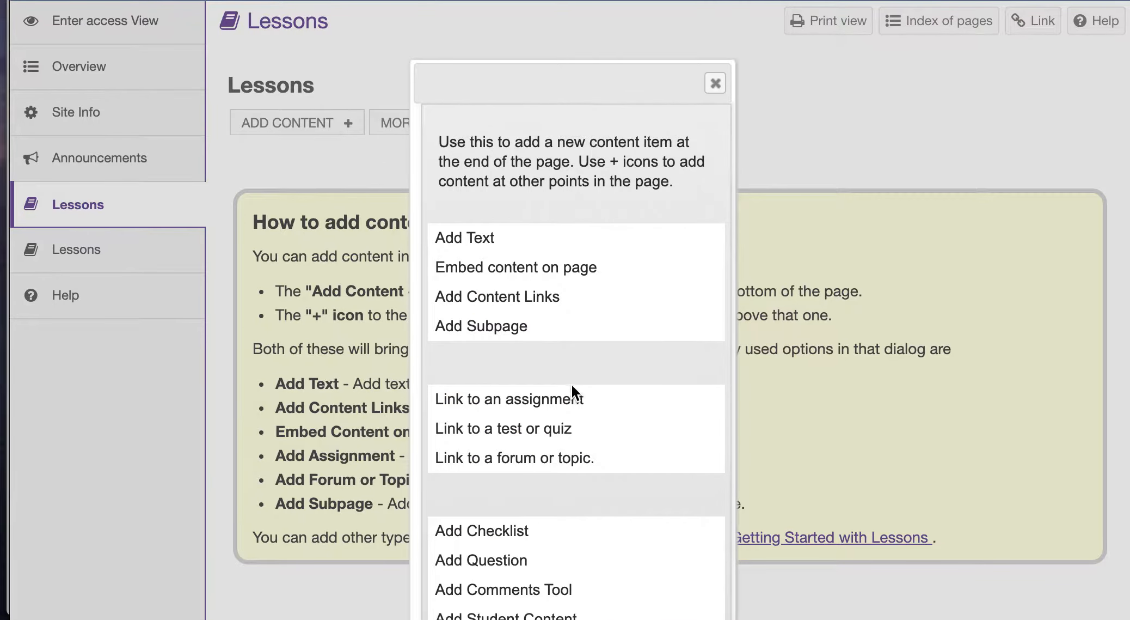
scroll(572, 384, "down", 3)
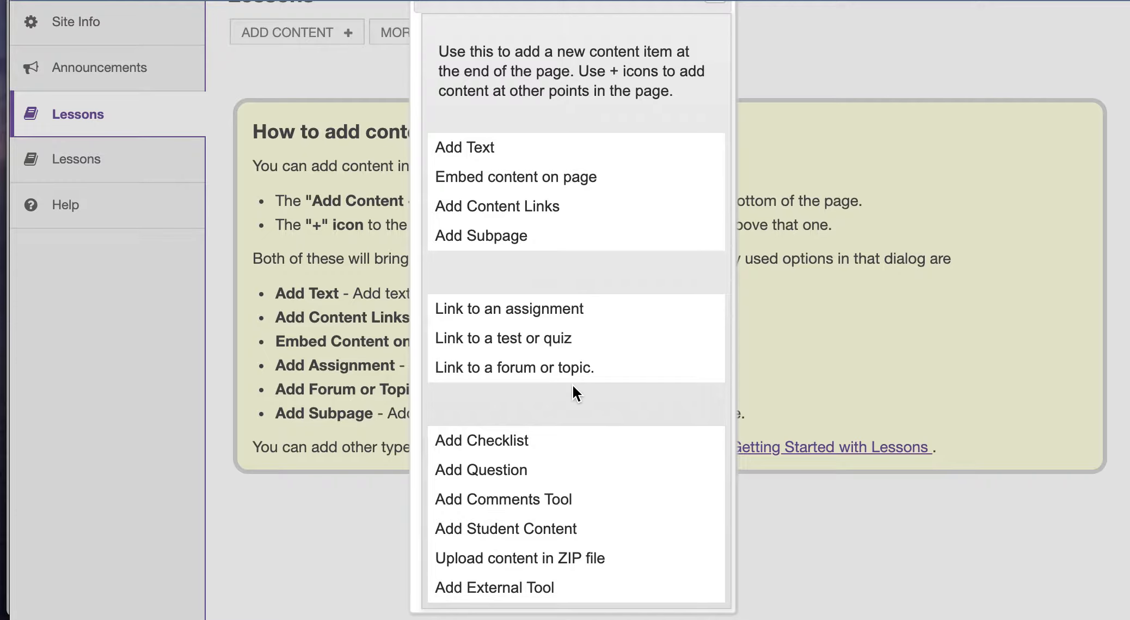
left_click(471, 149)
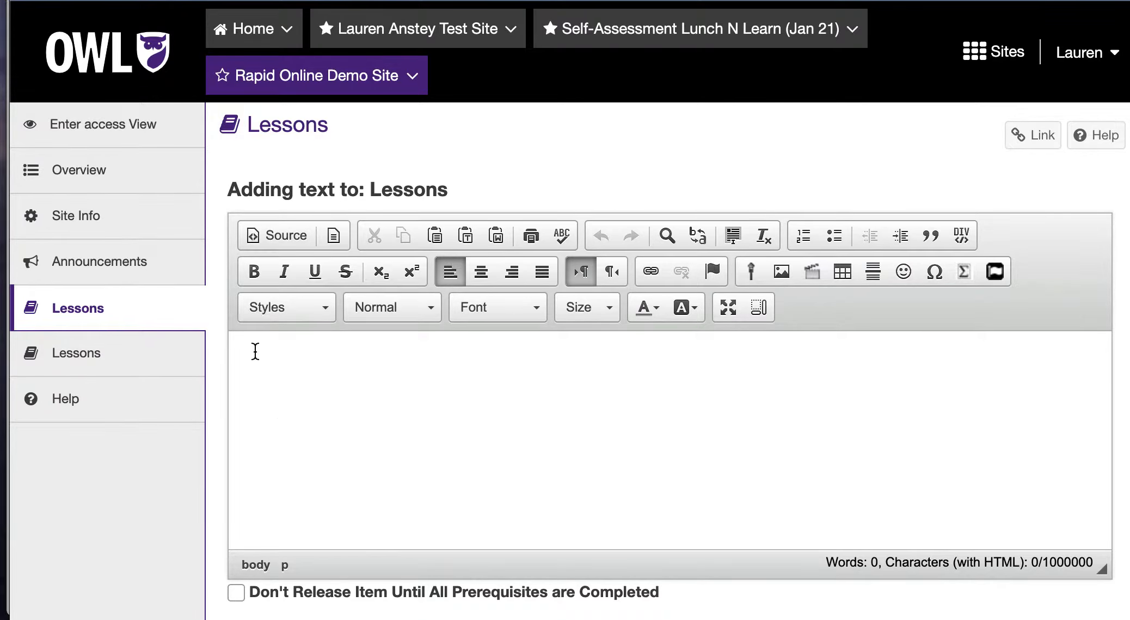
scroll(375, 413, "down", 2)
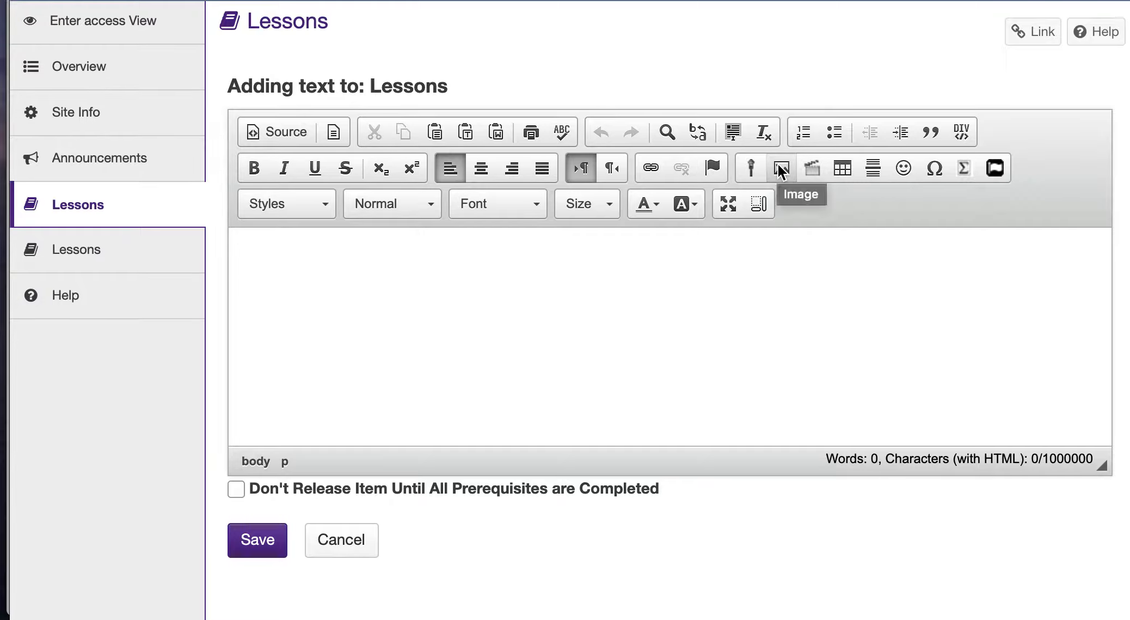
left_click(391, 207)
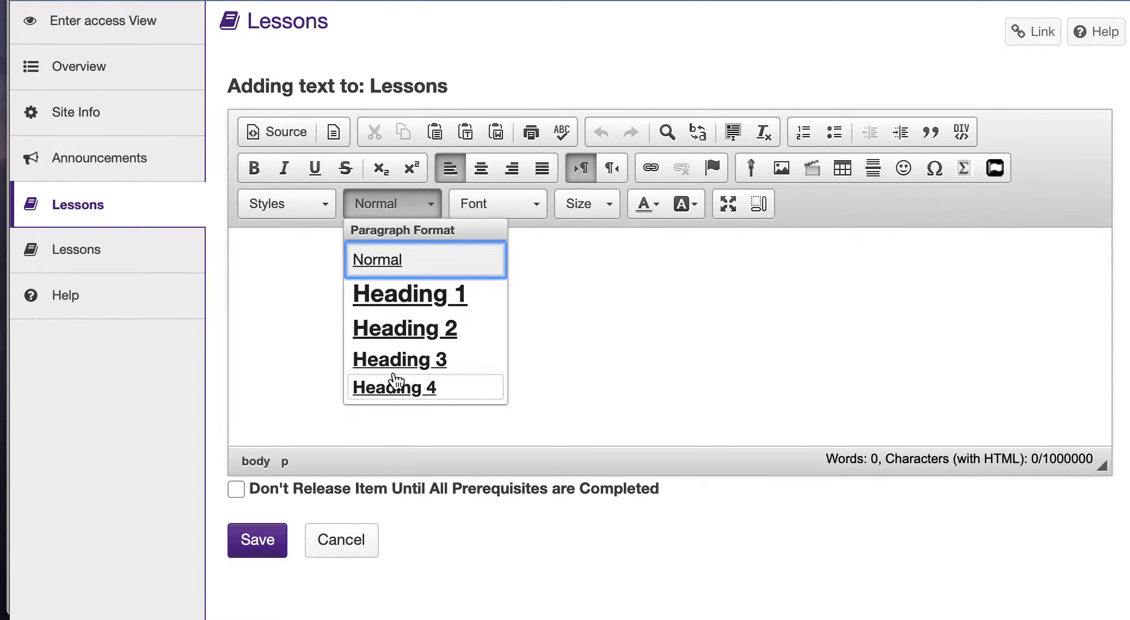
left_click(319, 274)
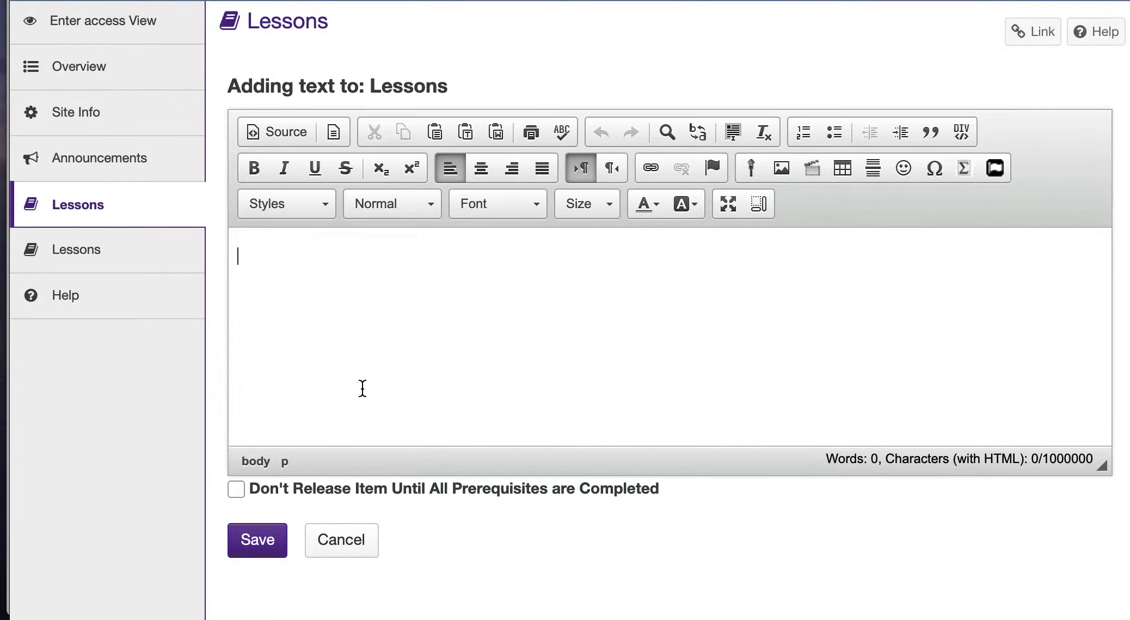
left_click(275, 551)
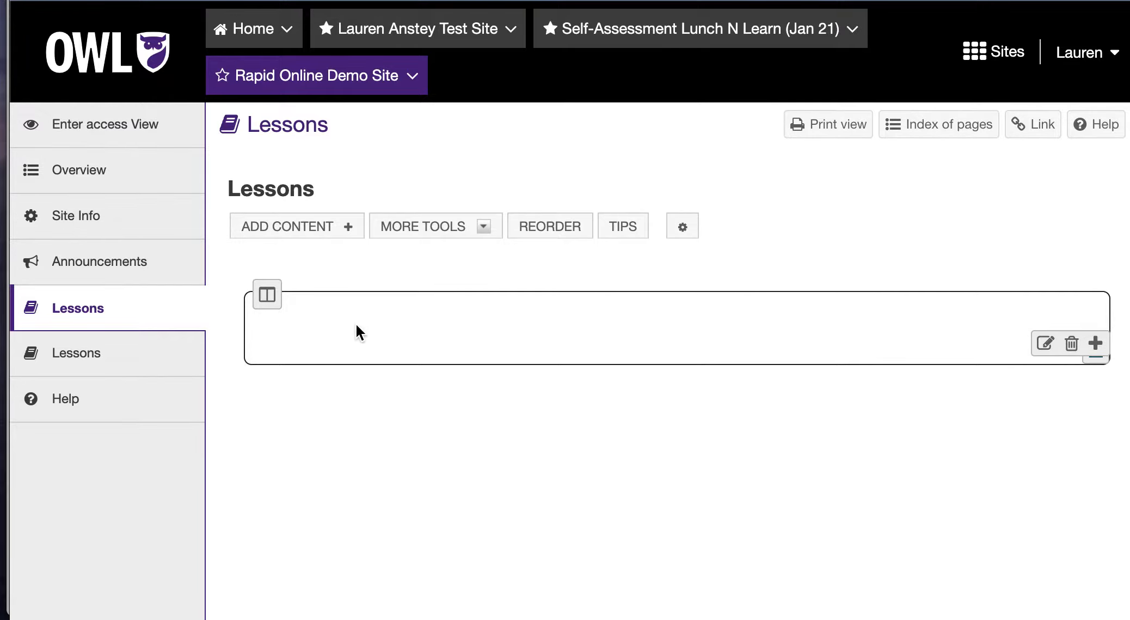
Start an outside-content link using the suggested coronavirus updates web address
left_click(351, 227)
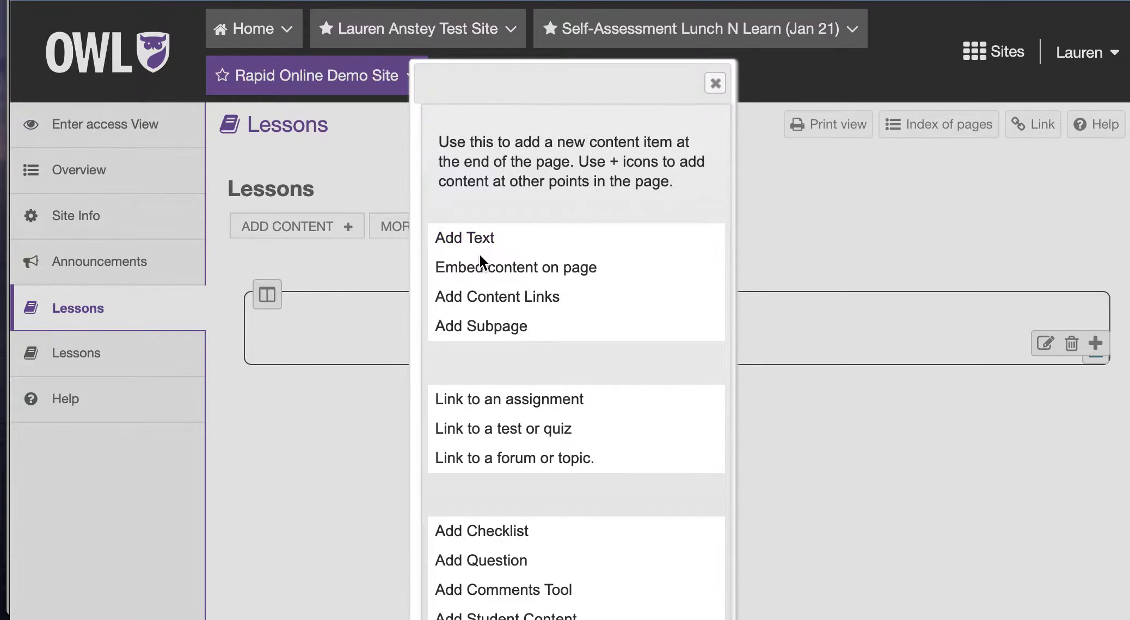
left_click(492, 298)
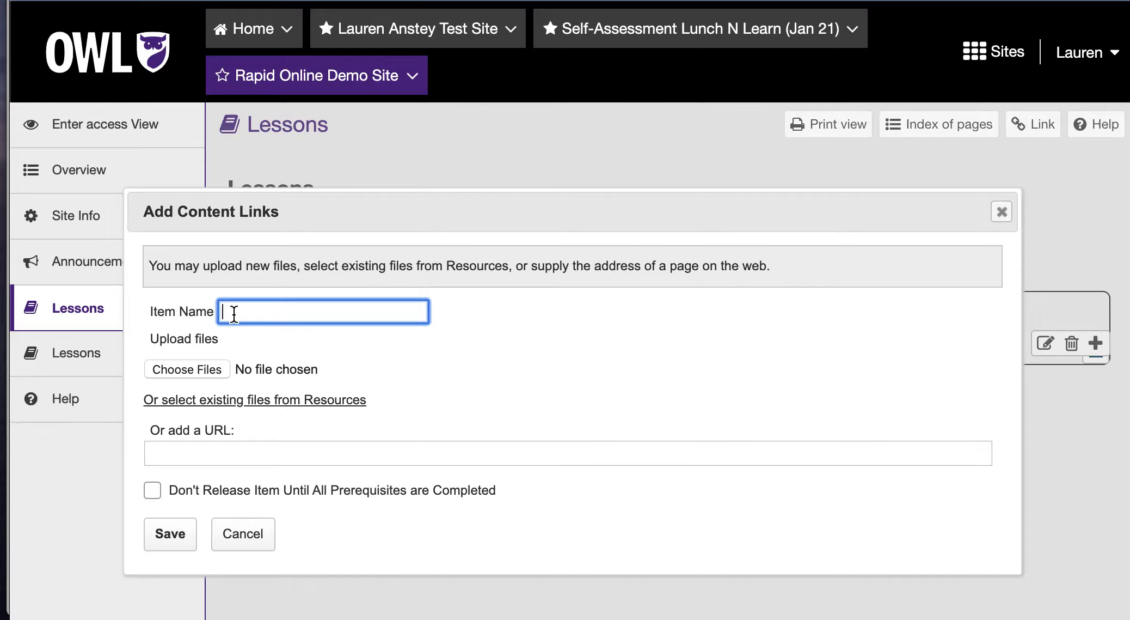
type("Western")
left_click(222, 454)
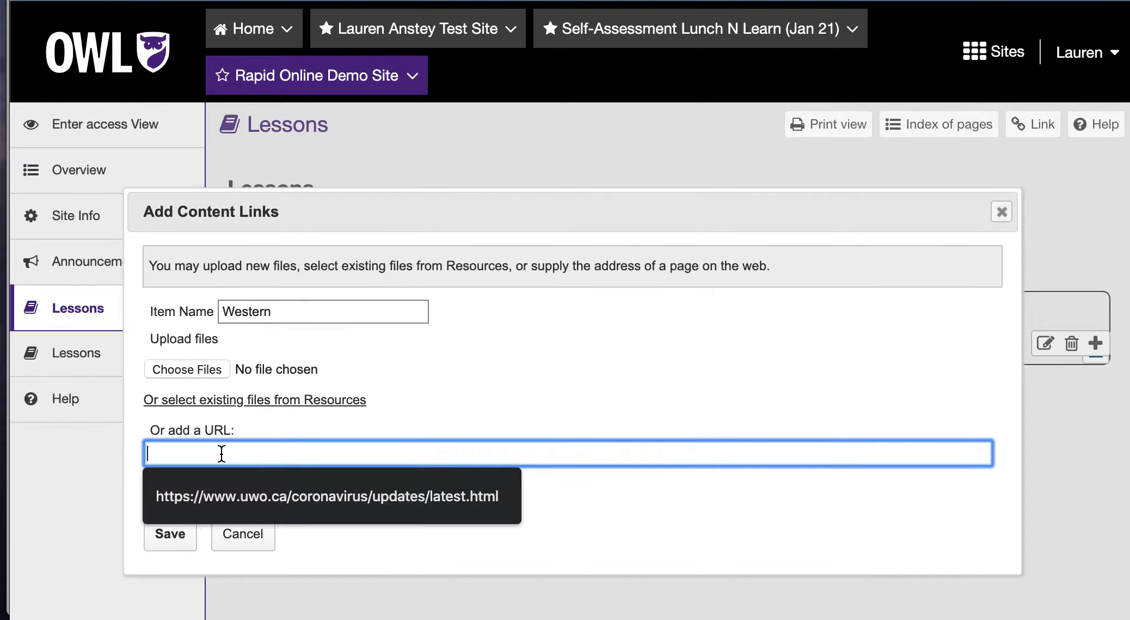
left_click(229, 496)
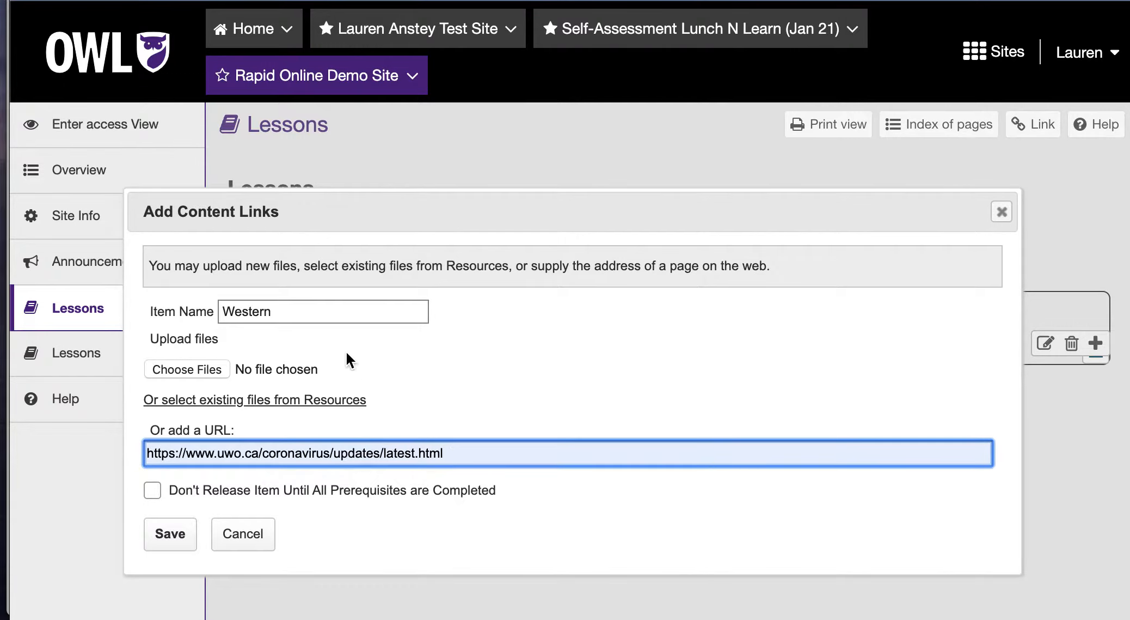
Name the link 'Western COVID-19 Updates', save it, and confirm it opens correctly
left_click(321, 305)
type("COVIC")
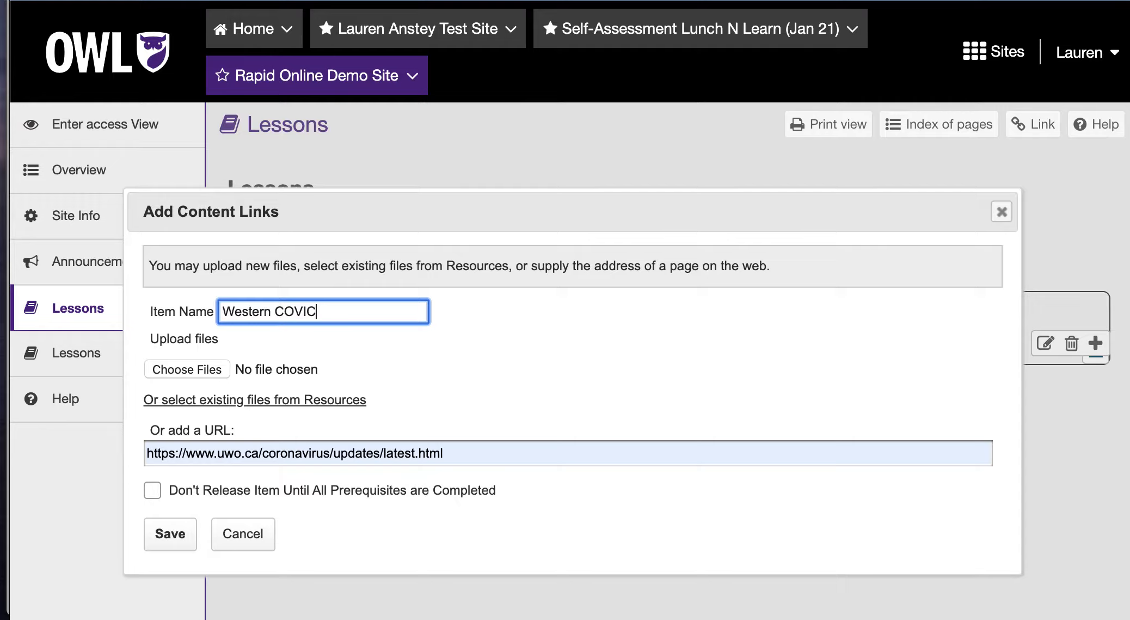
key("BackSpace")
type("D-19 Ujdat")
key("BackSpace")
key("BackSpace")
key("BackSpace")
key("BackSpace")
type("pdates")
left_click(173, 531)
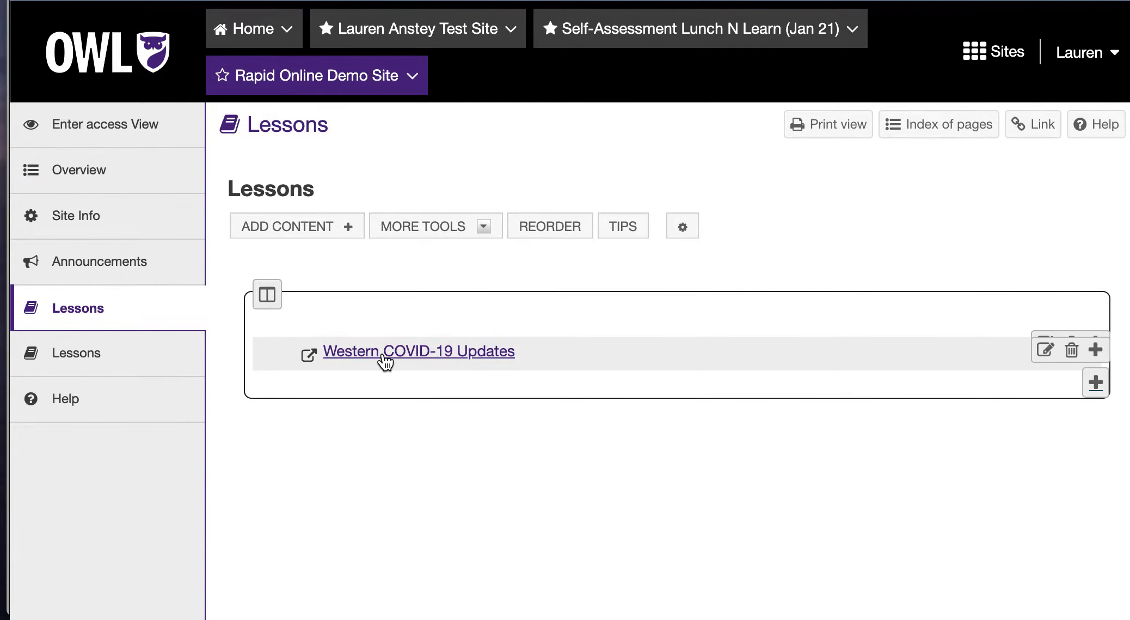
left_click(383, 355)
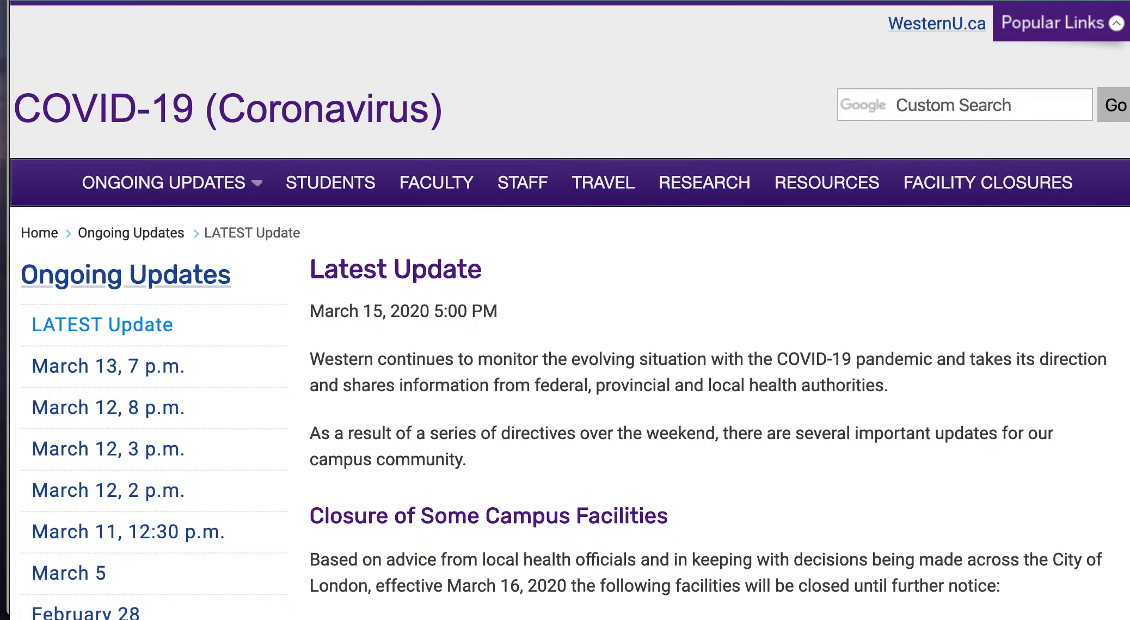
key("super+w")
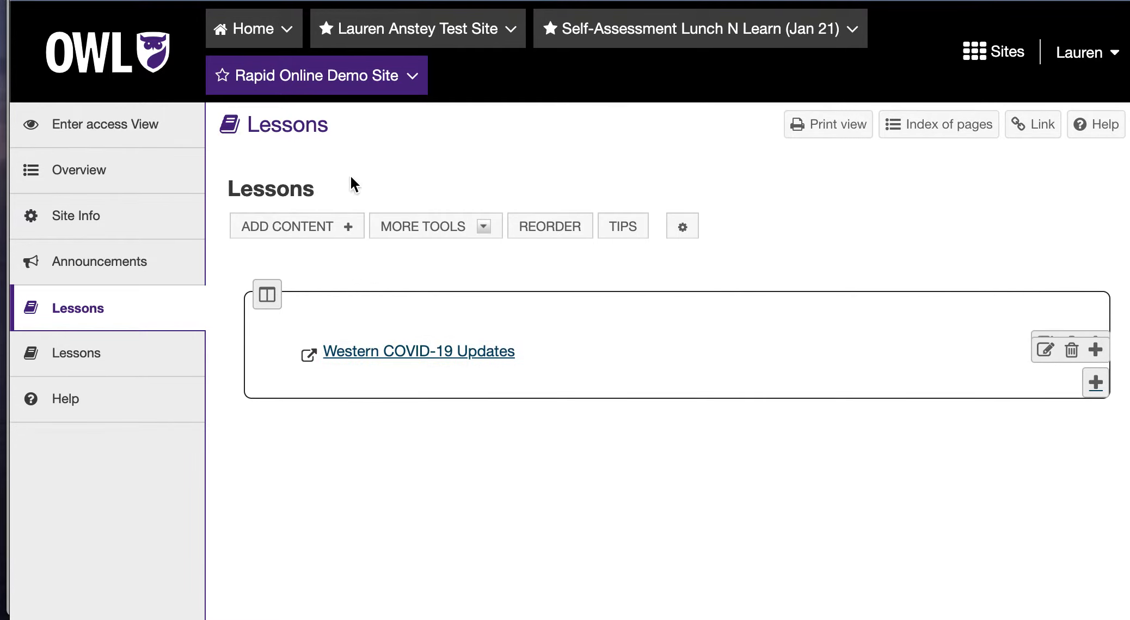
Create a subpage titled 'Subpage' with 'Next page' ticked, opening the new empty page
left_click(342, 227)
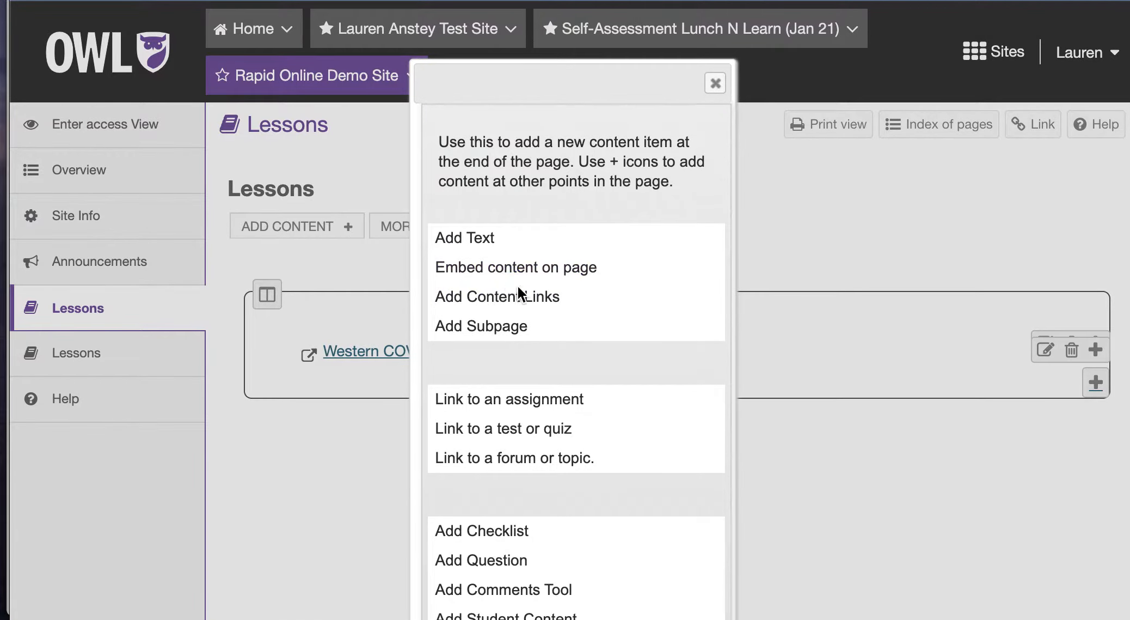
left_click(520, 326)
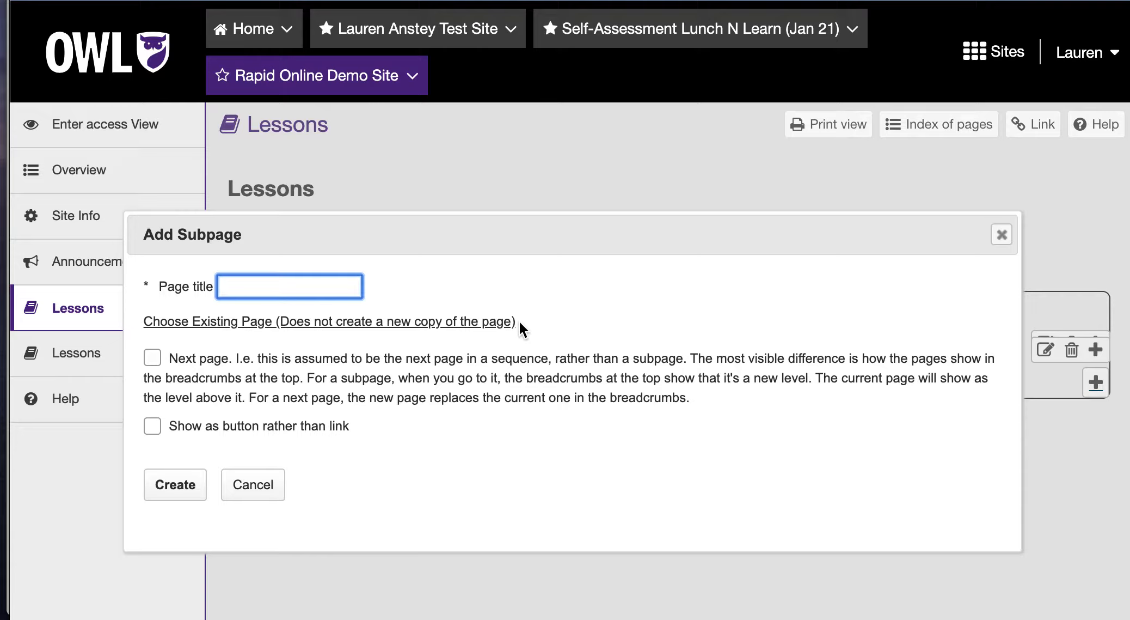
type("Subpage")
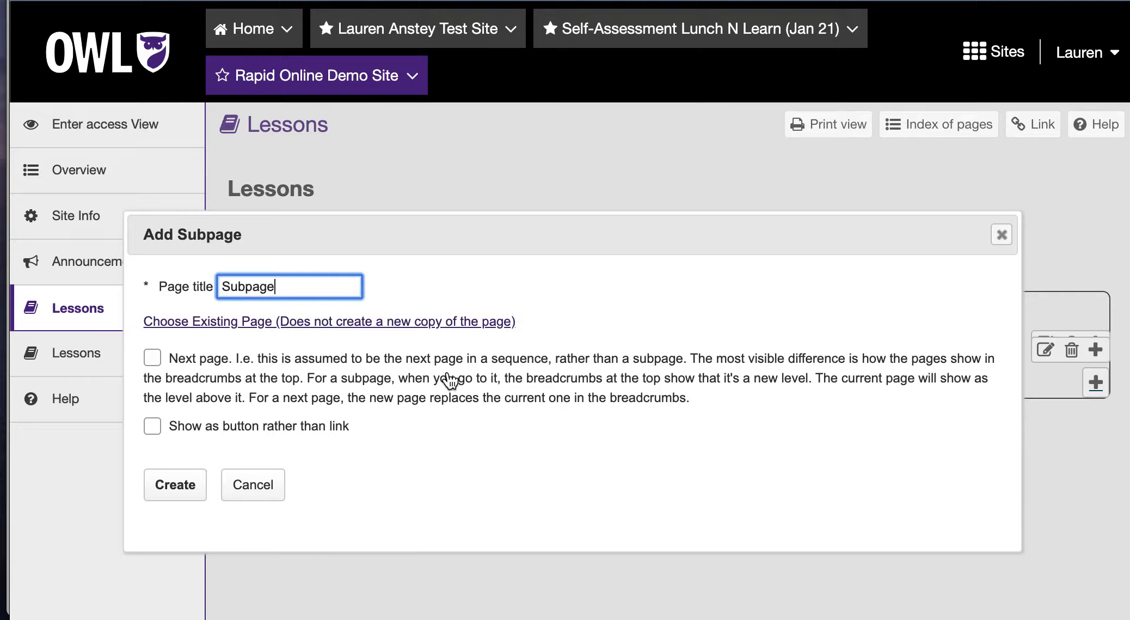
left_click(156, 360)
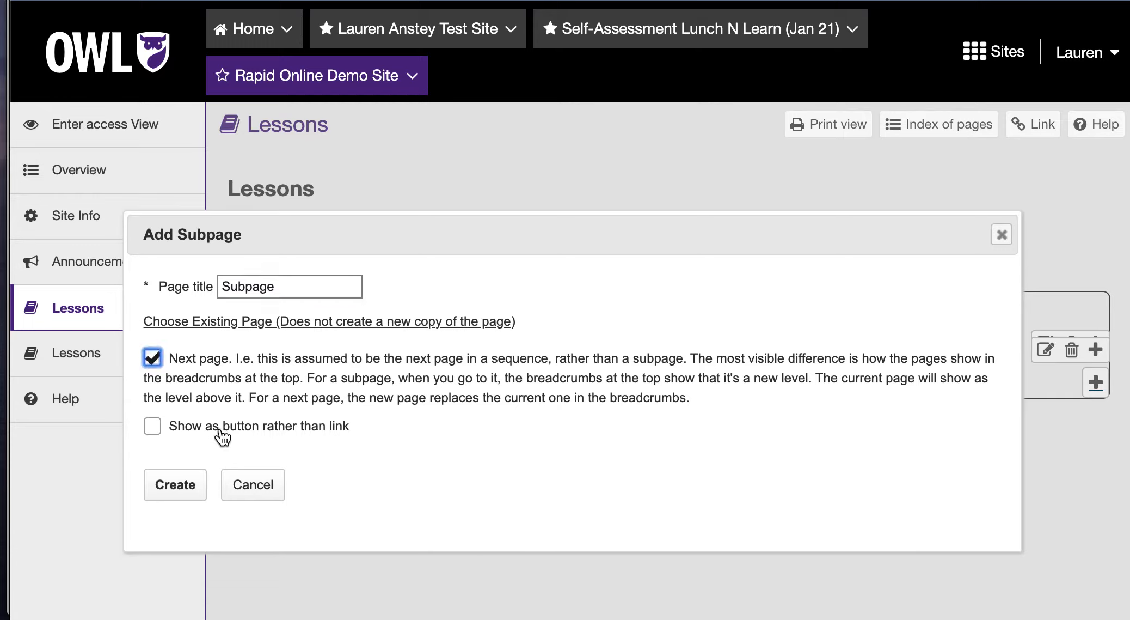
left_click(168, 489)
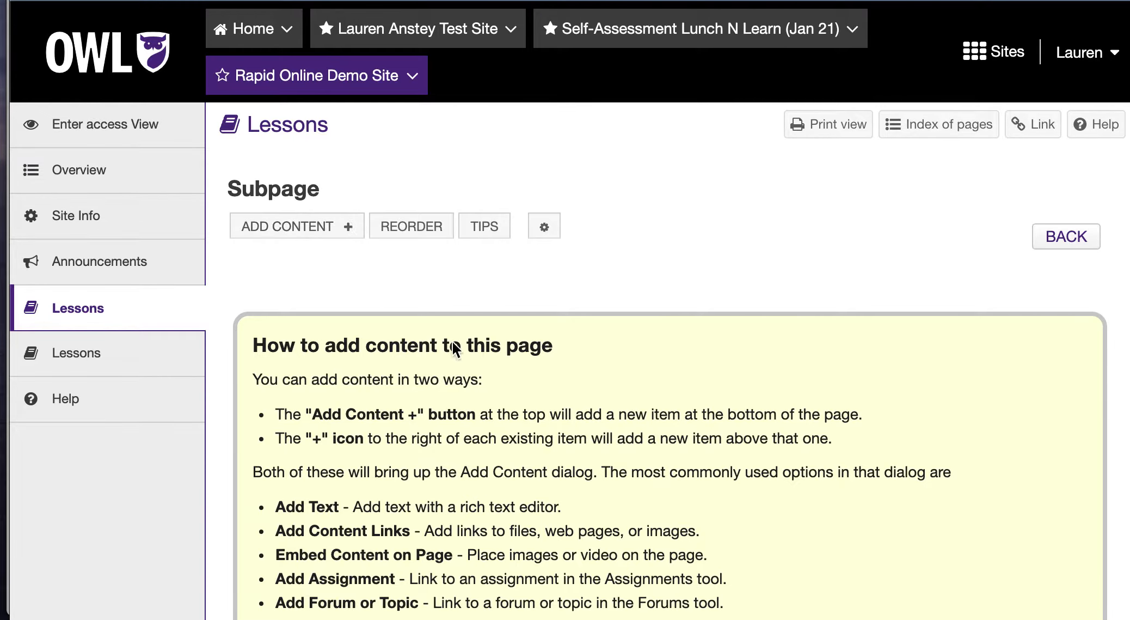
scroll(452, 343, "down", 5)
Go back to the main Lessons page and bring up the Add Content choices
left_click(258, 575)
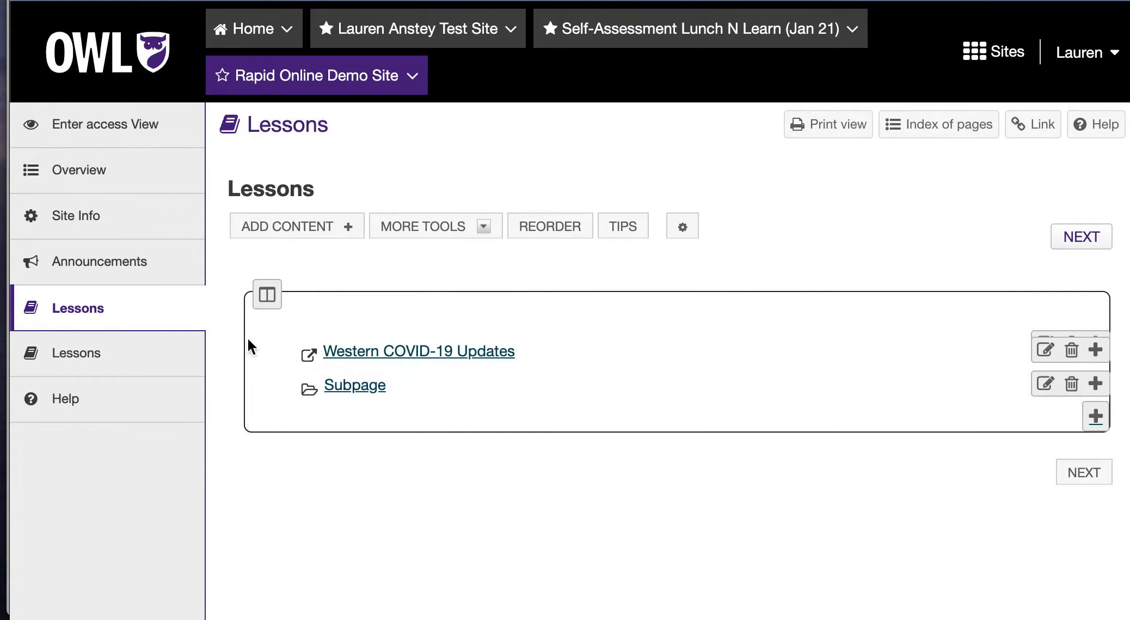
left_click(302, 234)
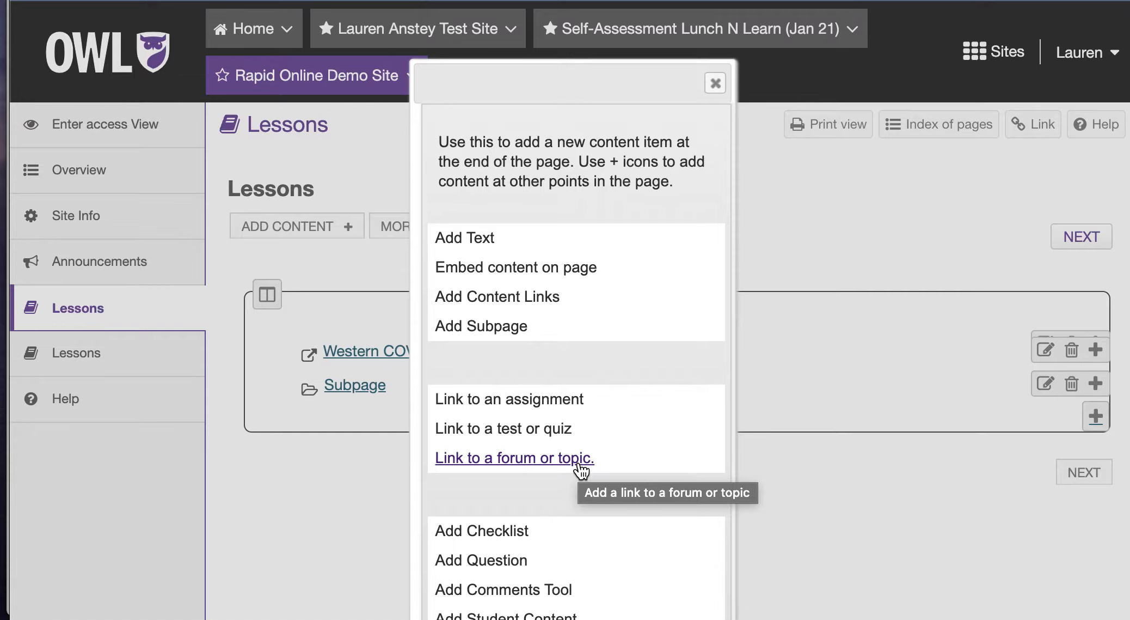
Start a new checklist titled 'To Do'
scroll(642, 436, "down", 2)
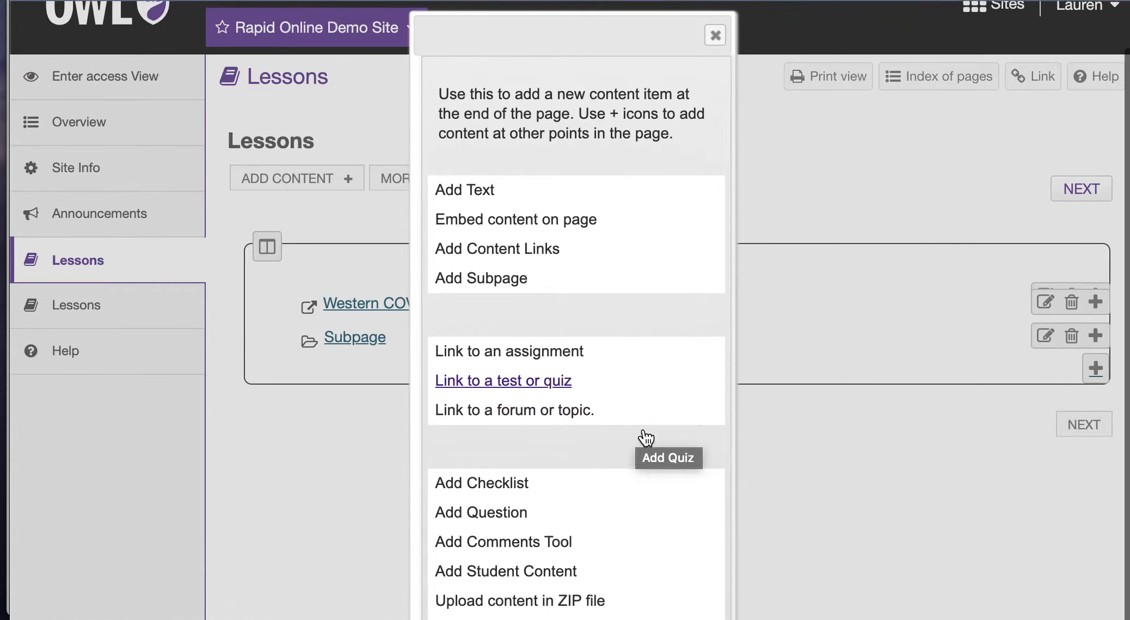
left_click(488, 484)
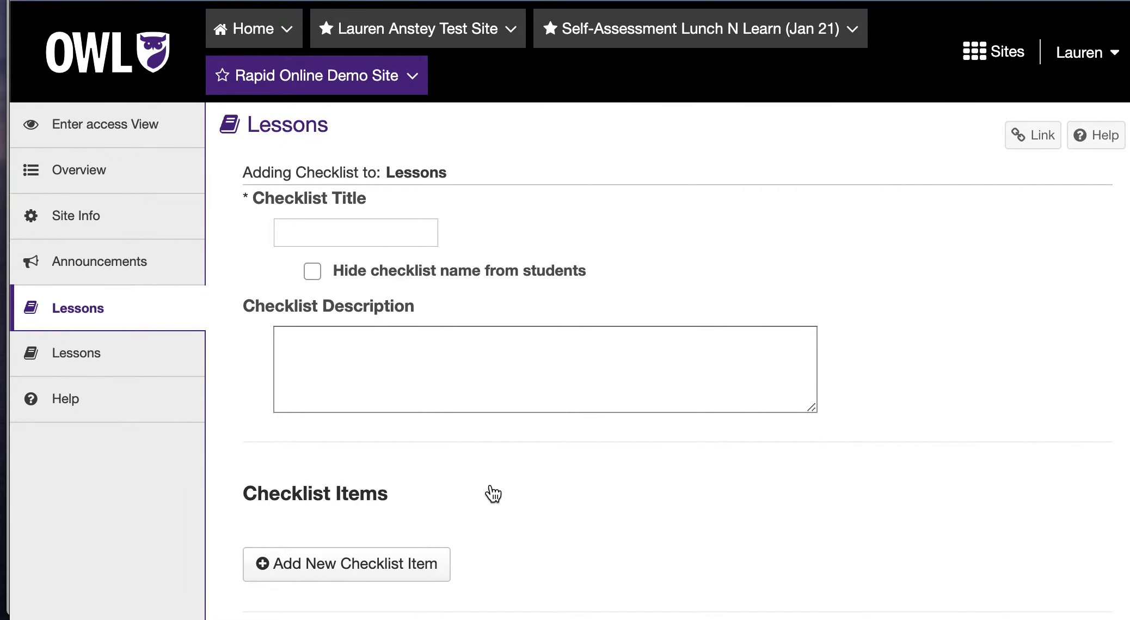
left_click(367, 229)
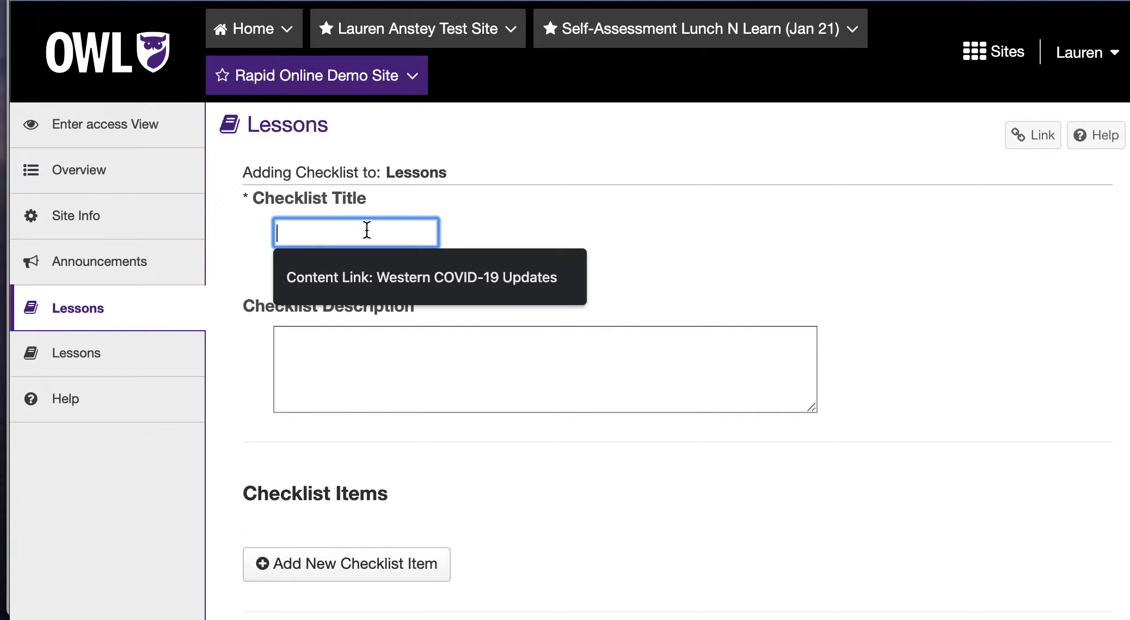
type("To DO")
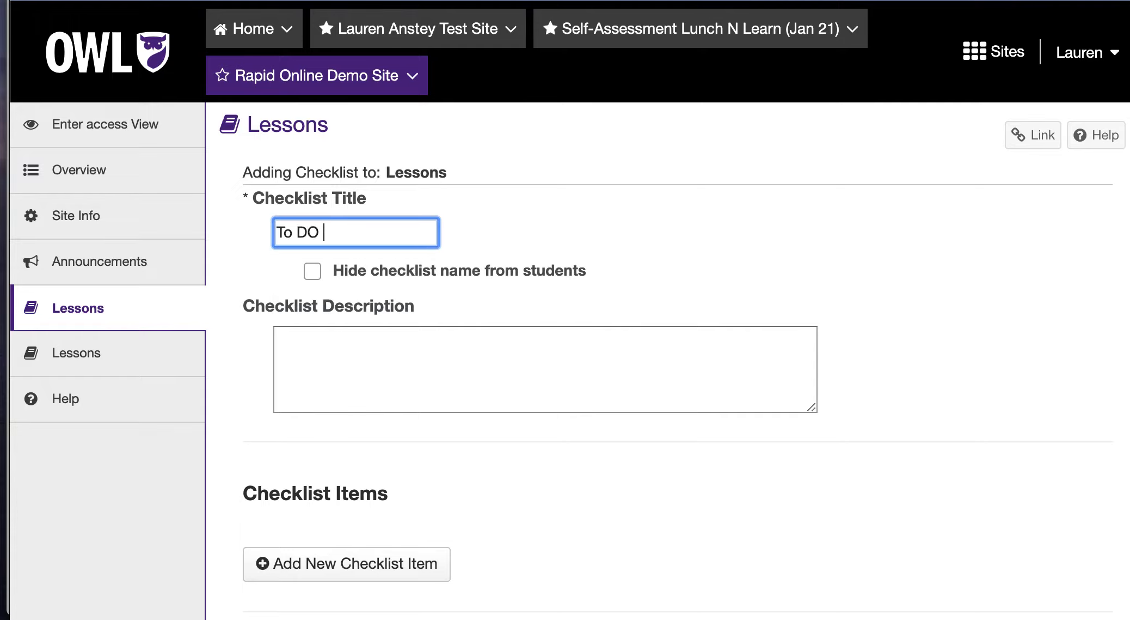
key("BackSpace")
type("o")
left_click(383, 361)
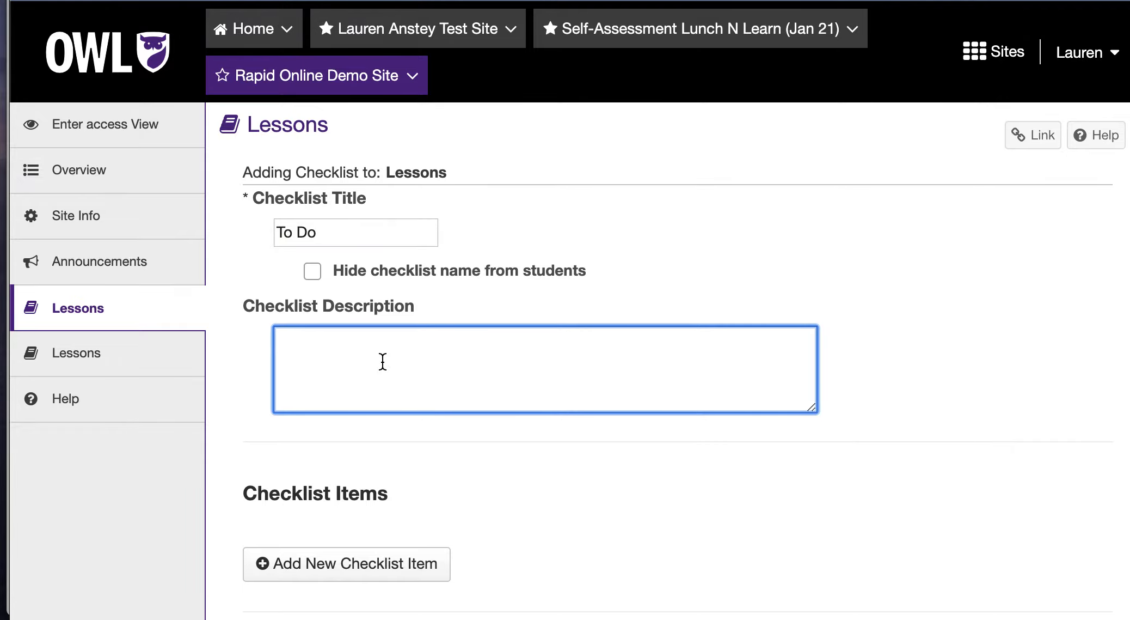
scroll(382, 362, "down", 4)
Add a first checklist item reading 'Read 1-2 pages of the textbook'
left_click(382, 372)
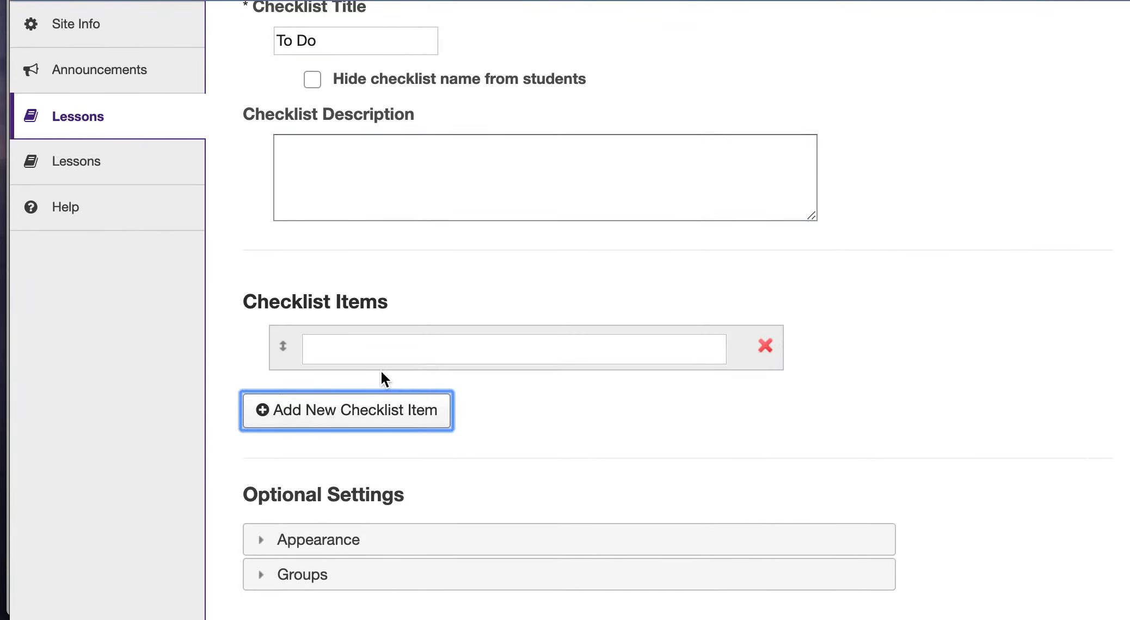
left_click(353, 336)
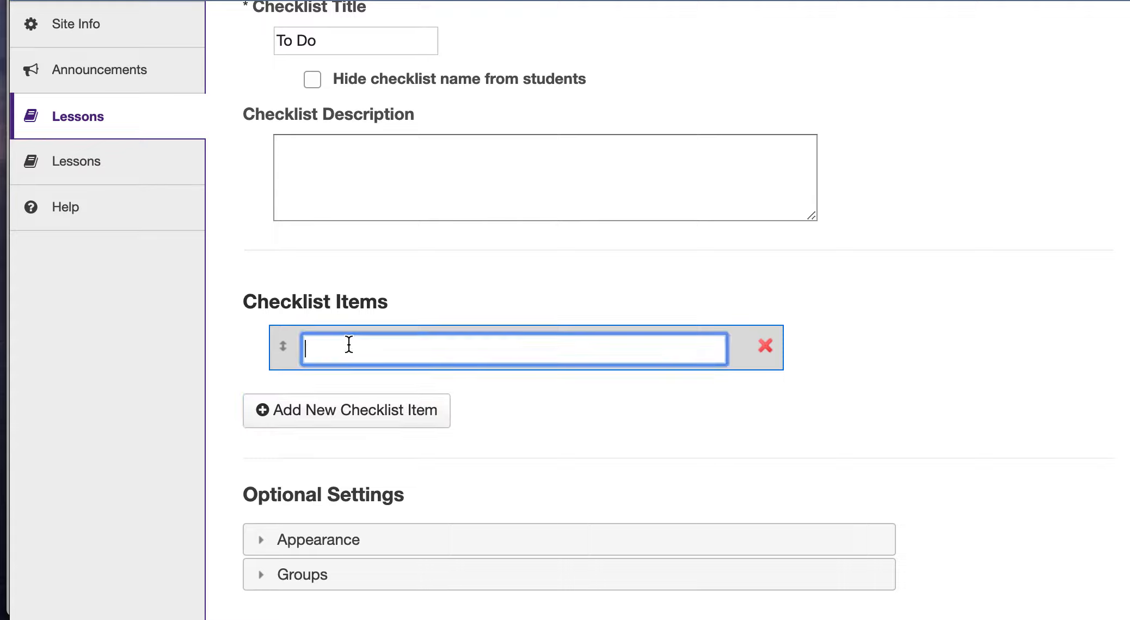
type("Read 1-2 pages of te")
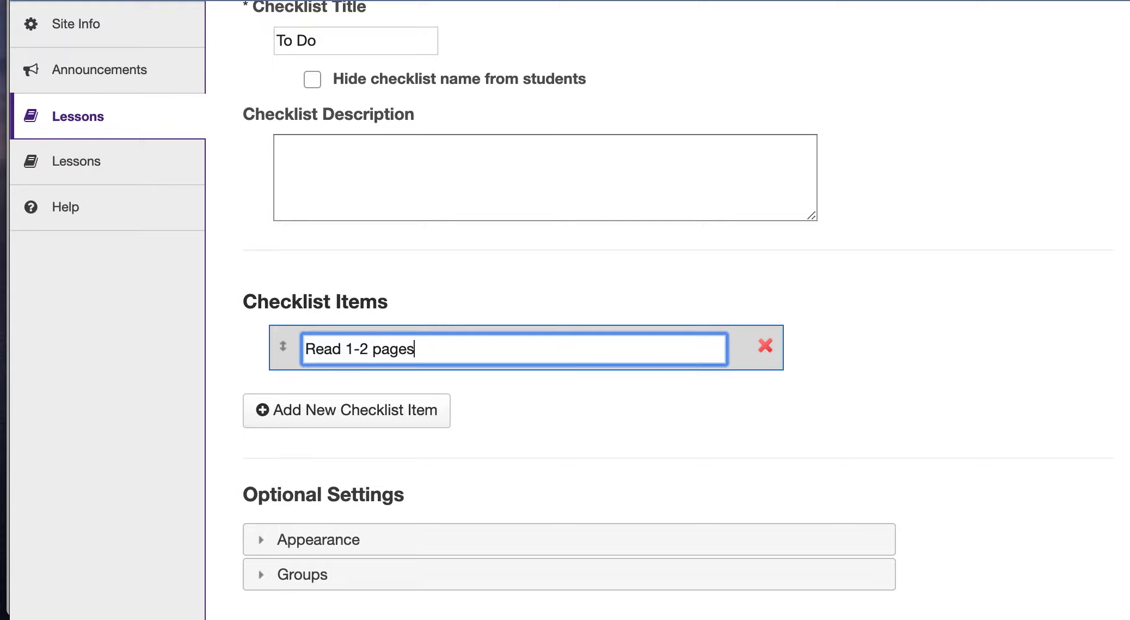
key("BackSpace")
key("BackSpace")
type("the textbook")
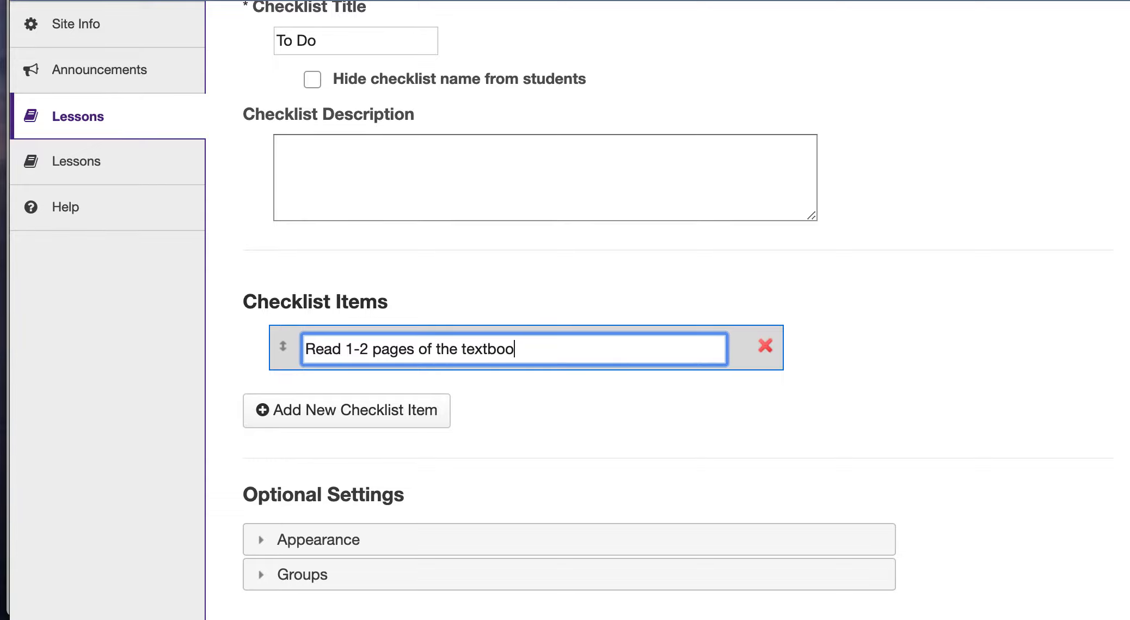